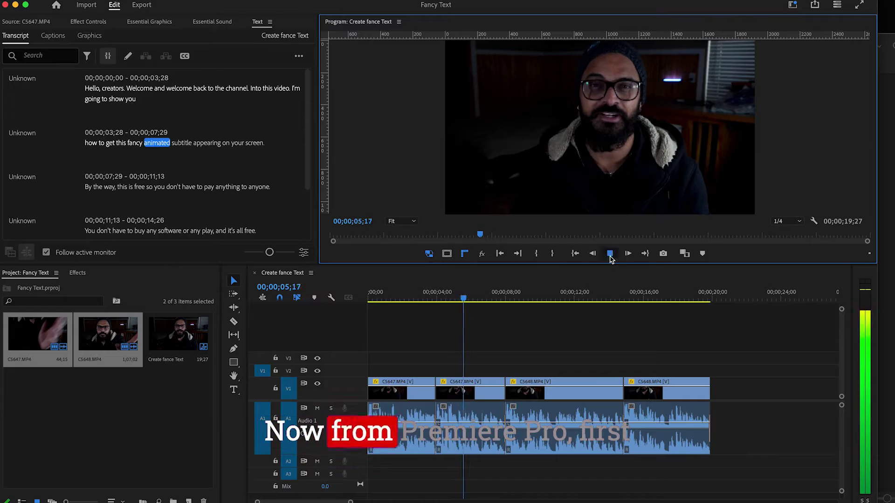
Step: Export the whole sequence as a Waveform Audio file, Create fance Text_Only Audio, into DRafts
click(405, 305)
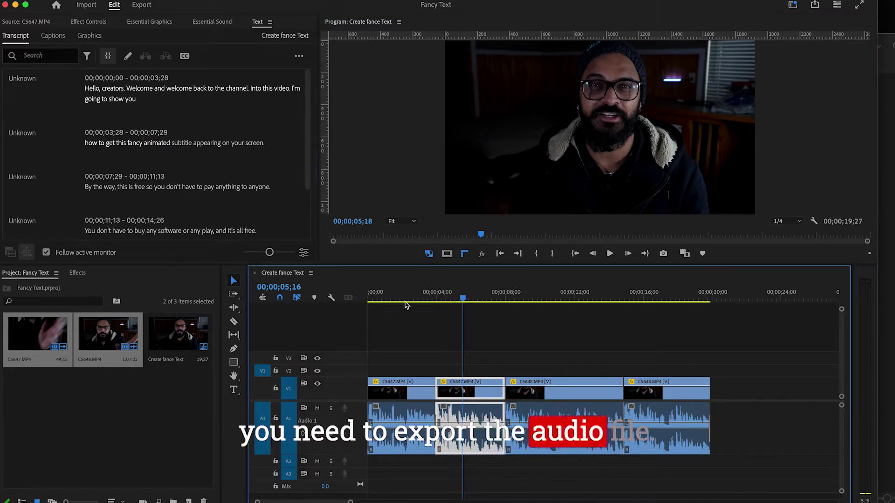
key(Home)
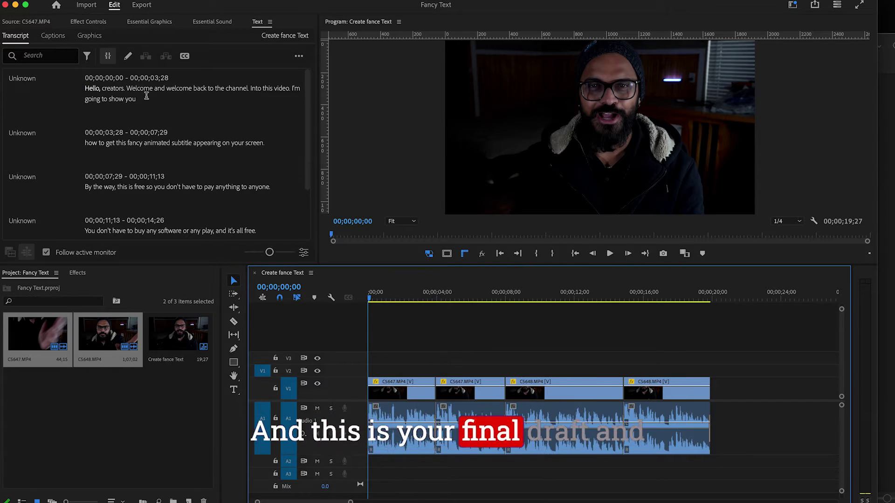
click(141, 5)
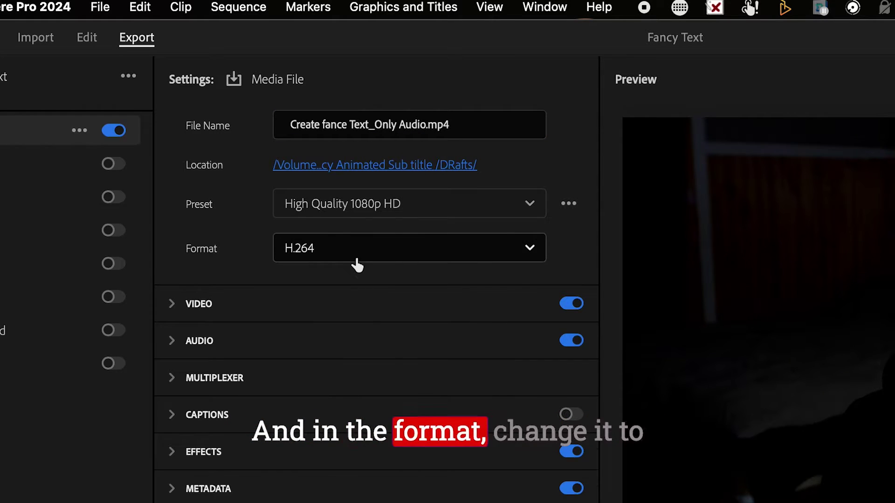
click(356, 252)
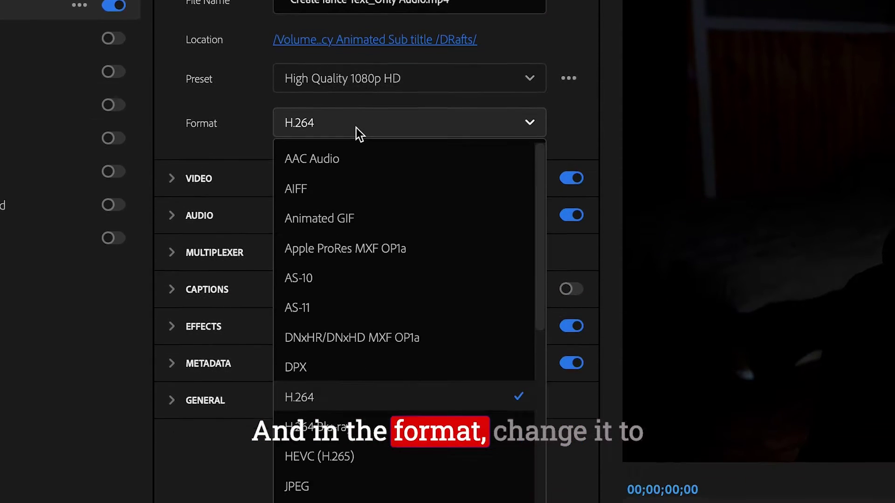
scroll(357, 317, down, 5)
click(340, 353)
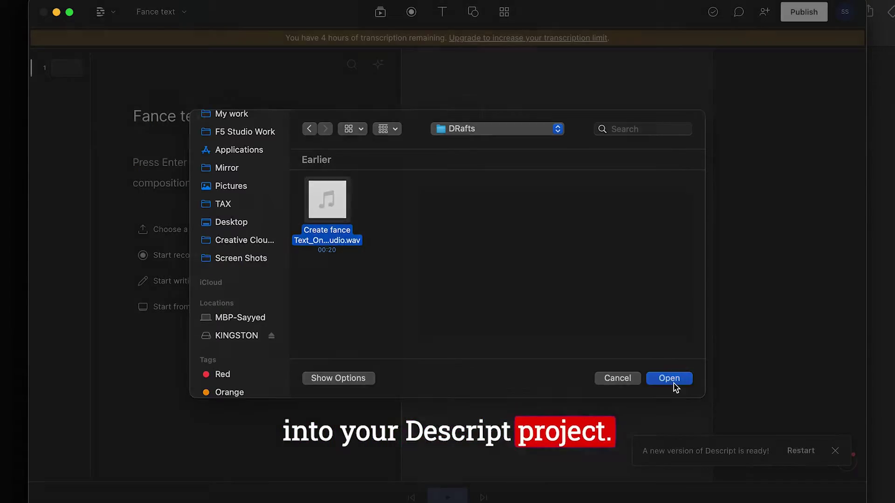
Step: Import Create fance Text_Only Audio.wav into the Fance text project and let it transcribe
click(671, 382)
click(435, 314)
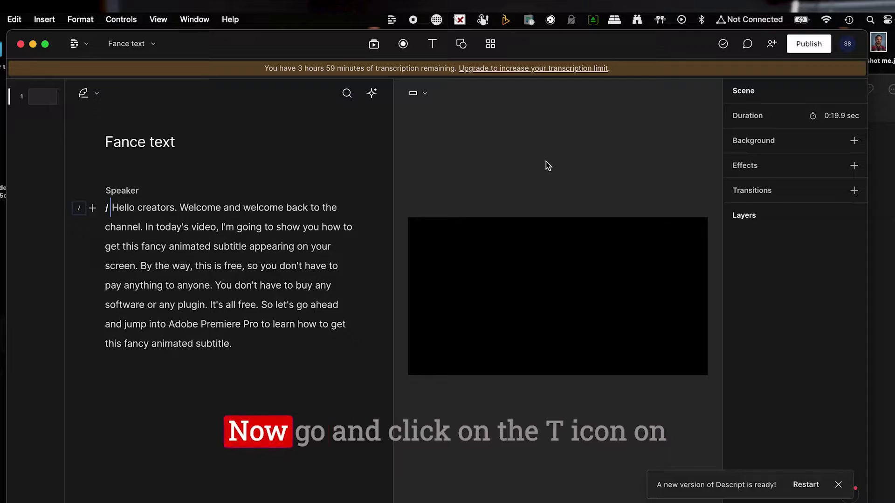
click(435, 46)
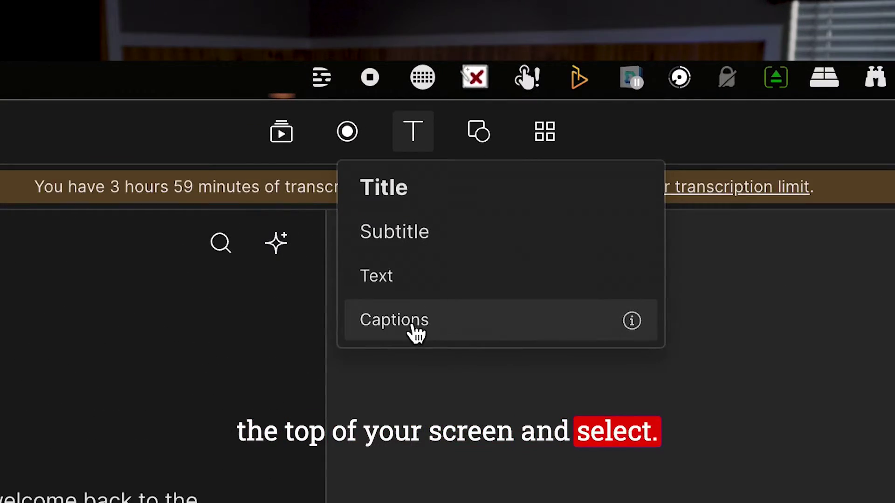
Step: Add a Captions layer over the scene and switch its font to Roboto Slab
click(422, 240)
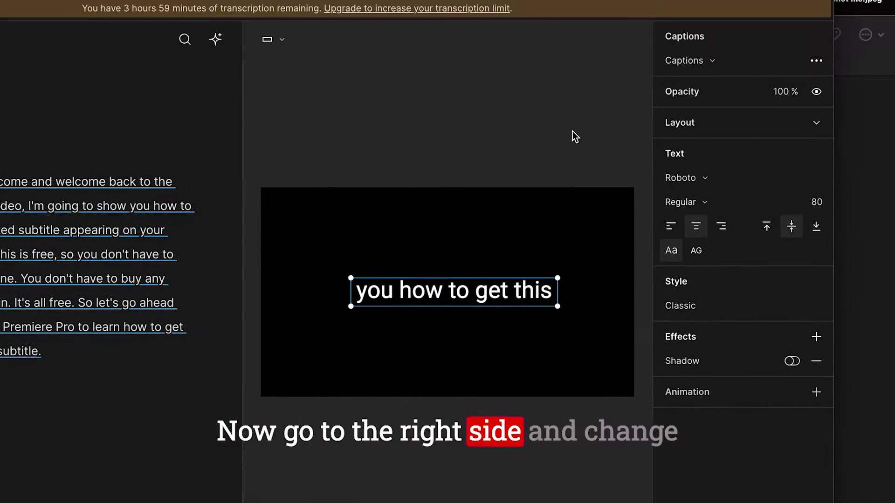
click(704, 179)
scroll(737, 355, down, 2)
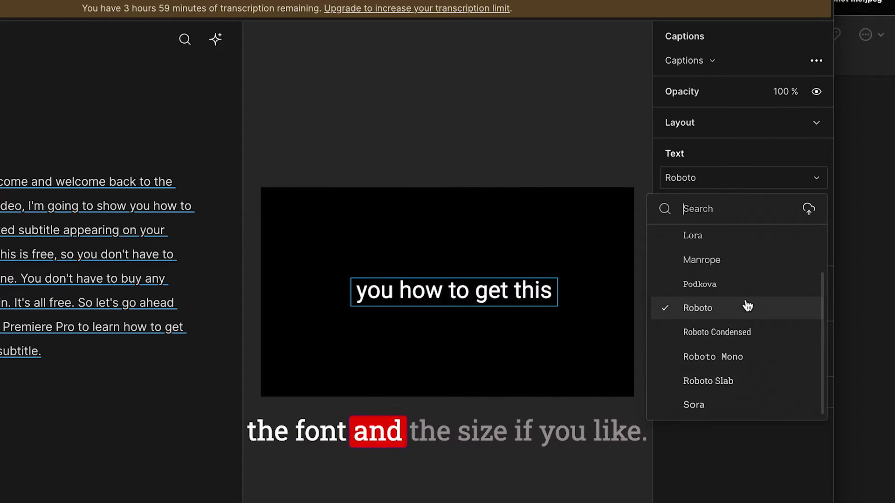
click(713, 381)
click(716, 383)
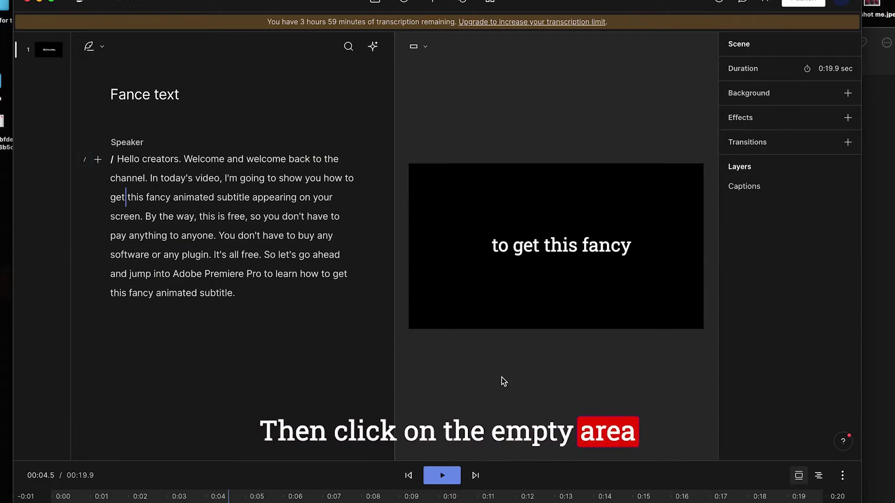
Step: Add a solid dark blue background to the Descript scene behind the captions
click(746, 94)
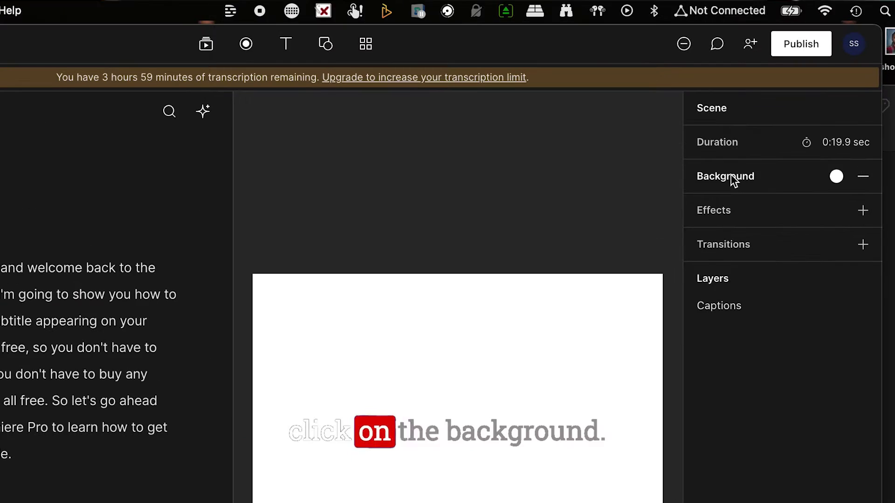
click(842, 174)
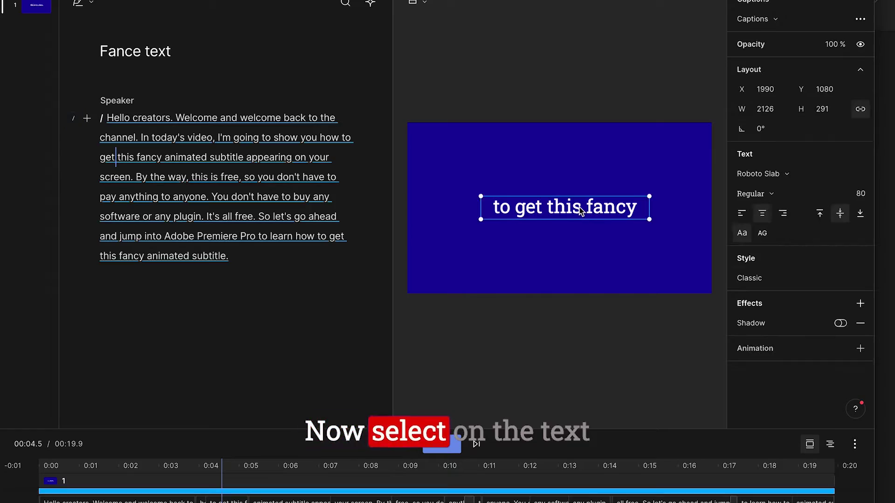
click(751, 278)
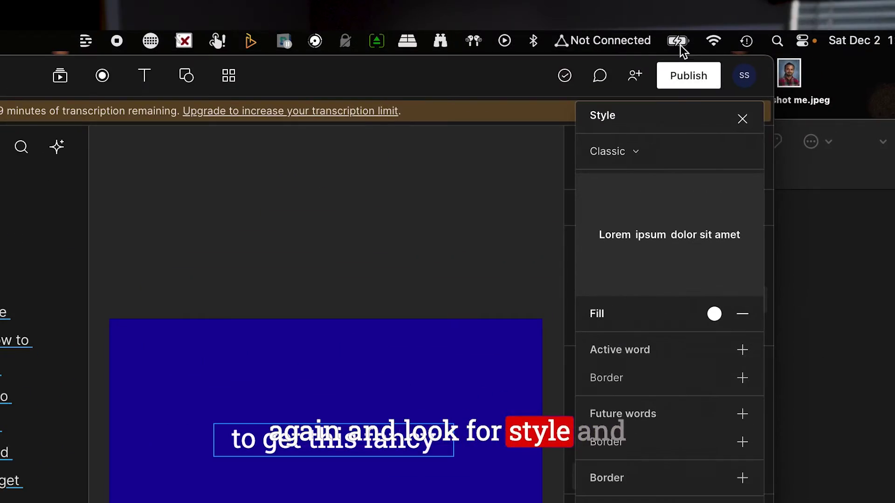
Step: Apply the Karaoke caption style with a red active-word highlight and preview the result
click(650, 156)
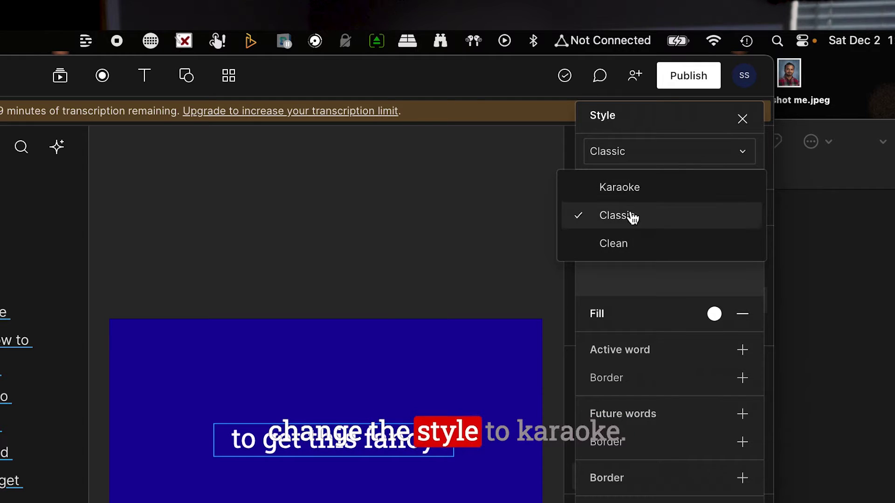
click(616, 193)
click(741, 418)
click(660, 291)
click(692, 291)
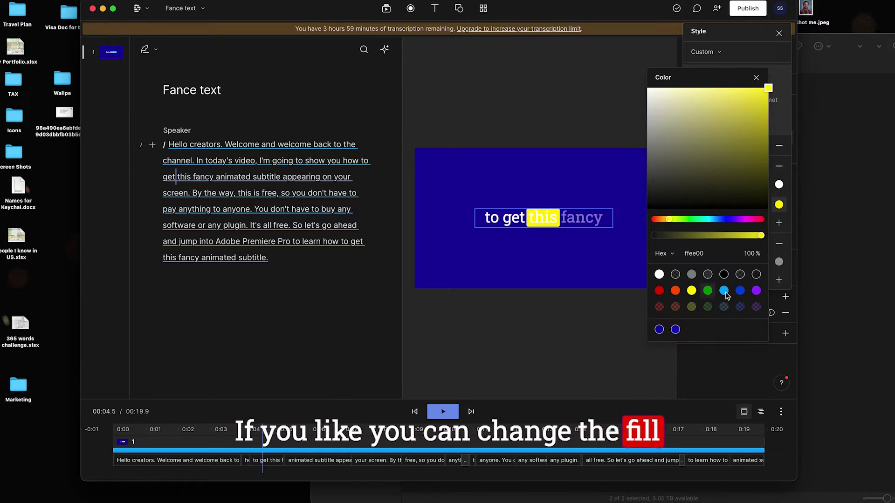
click(707, 291)
click(757, 291)
click(659, 290)
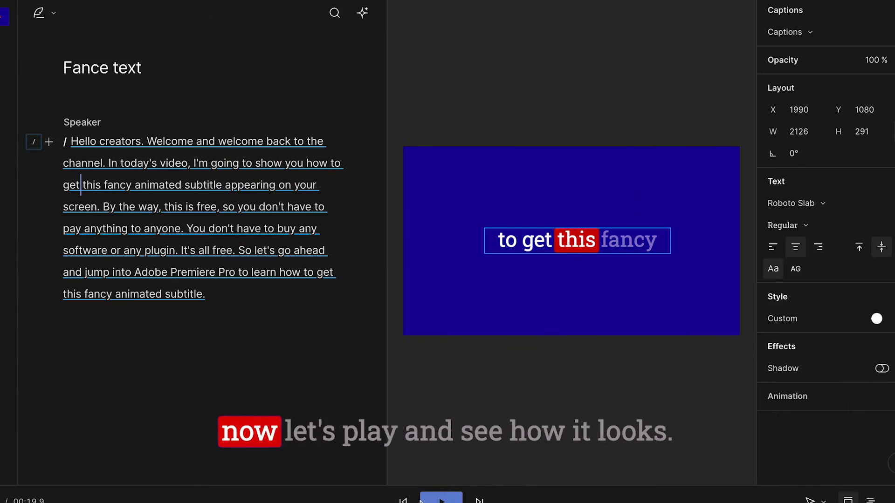
click(69, 141)
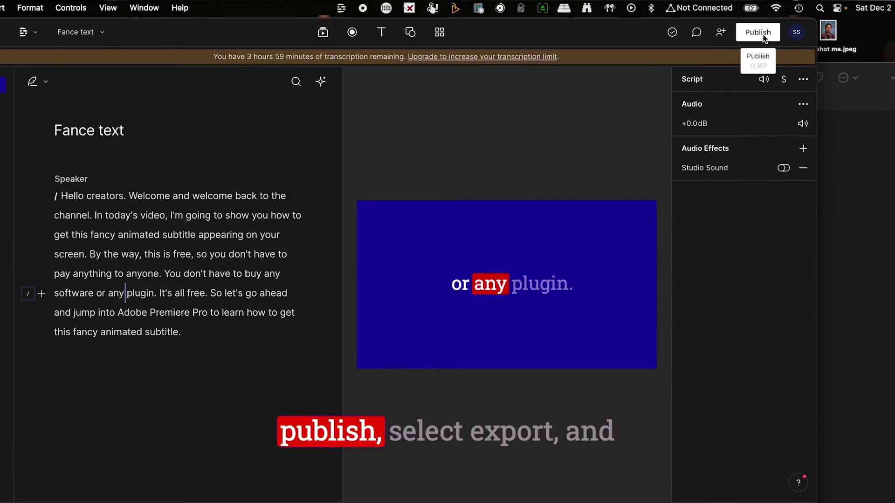
Step: Export the captioned scene as a 720p video, Fance text.mp4, into DRafts
click(763, 37)
click(558, 67)
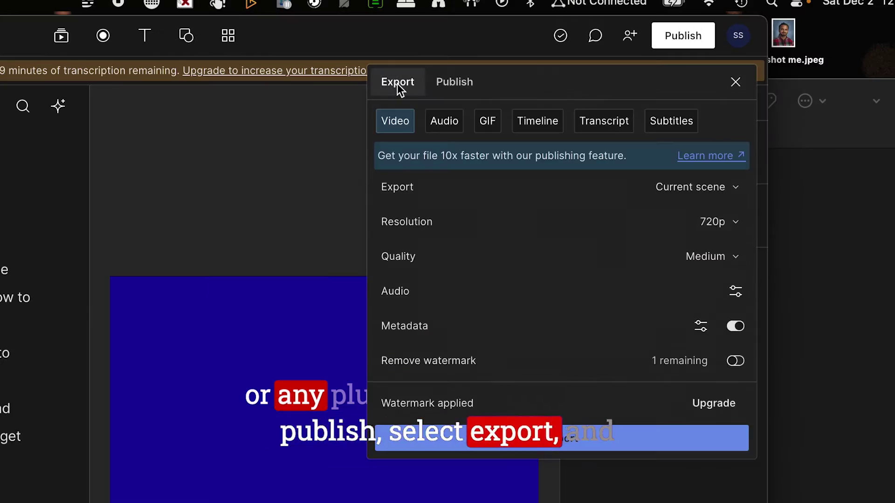
click(718, 222)
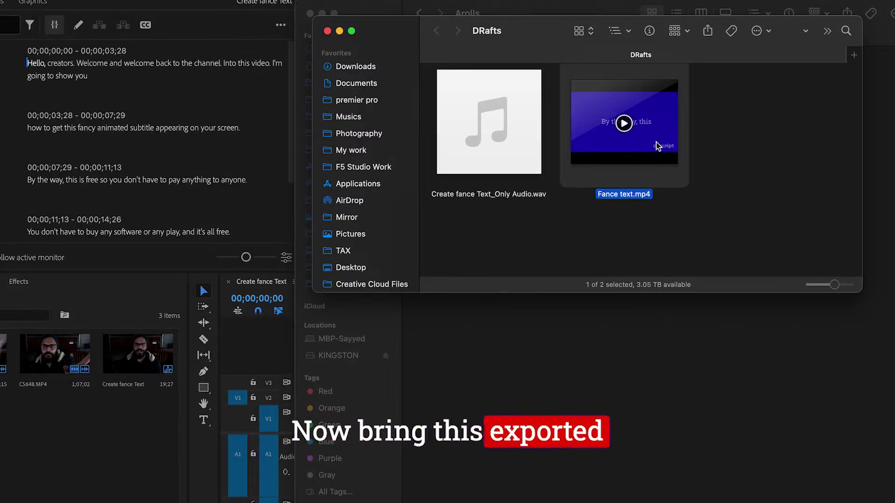
Step: Place Fance text.mp4 on V2 above the footage and key out its blue with Ultra Key
drag(656, 146, 574, 396)
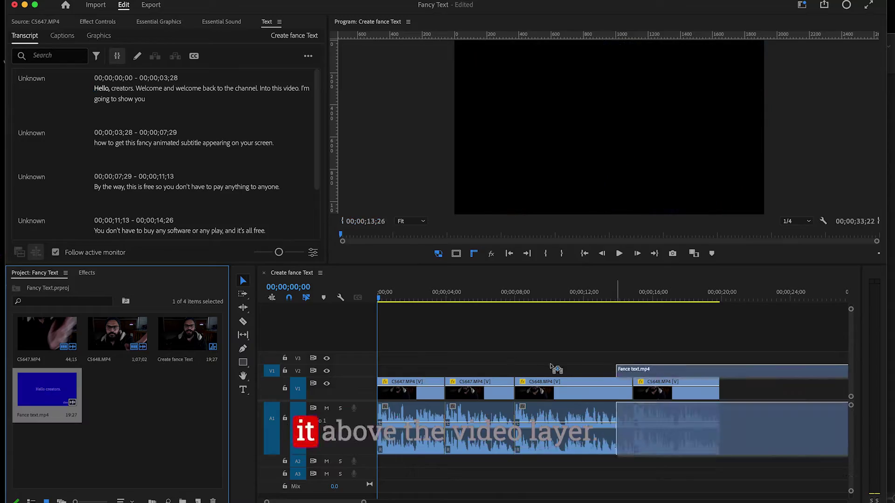
drag(433, 374, 369, 374)
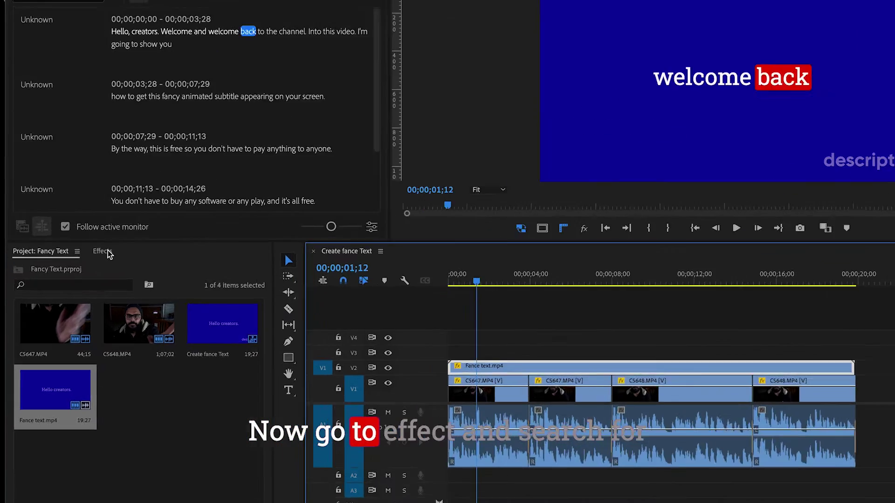
click(88, 275)
click(110, 227)
text(key)
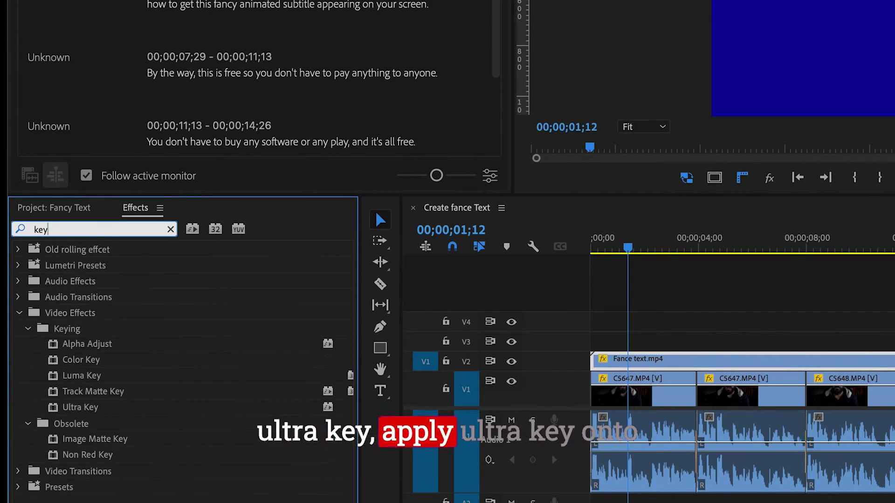
drag(75, 409, 463, 350)
drag(345, 288, 565, 300)
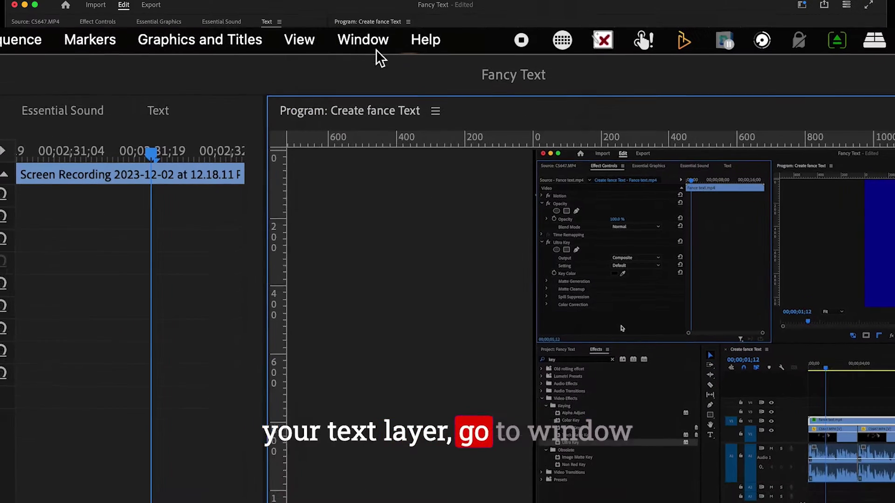
click(363, 37)
click(395, 205)
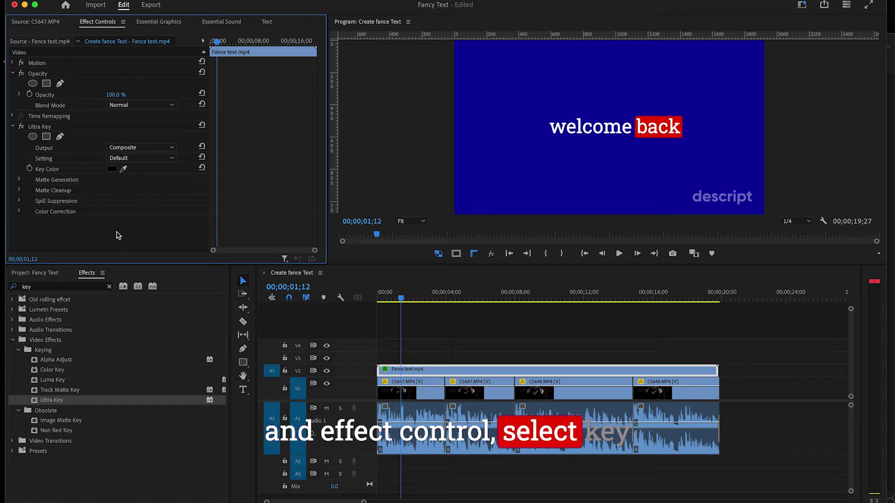
click(112, 169)
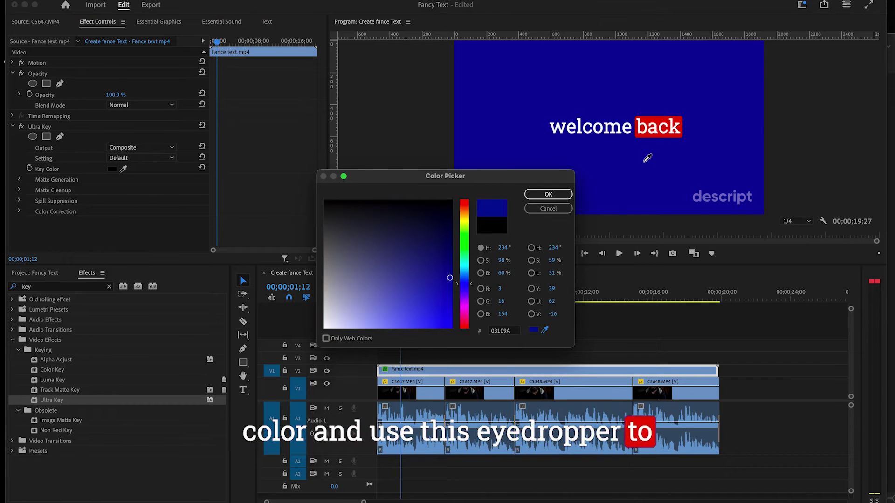
click(556, 196)
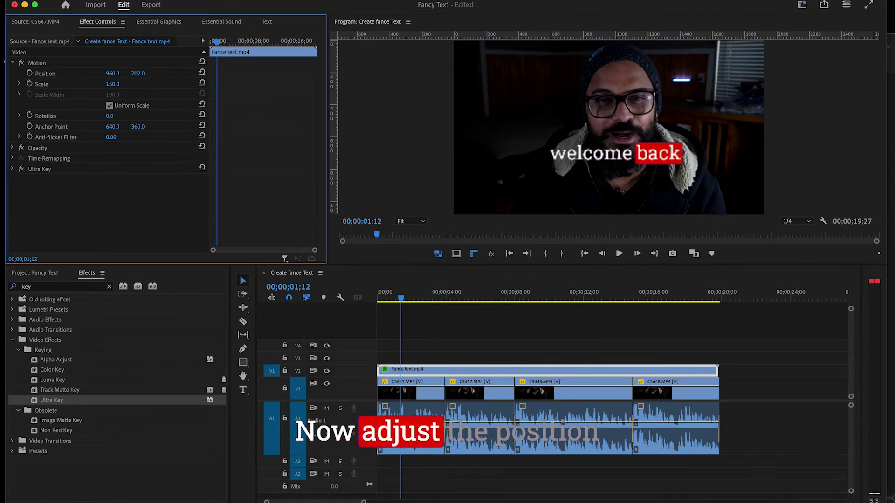